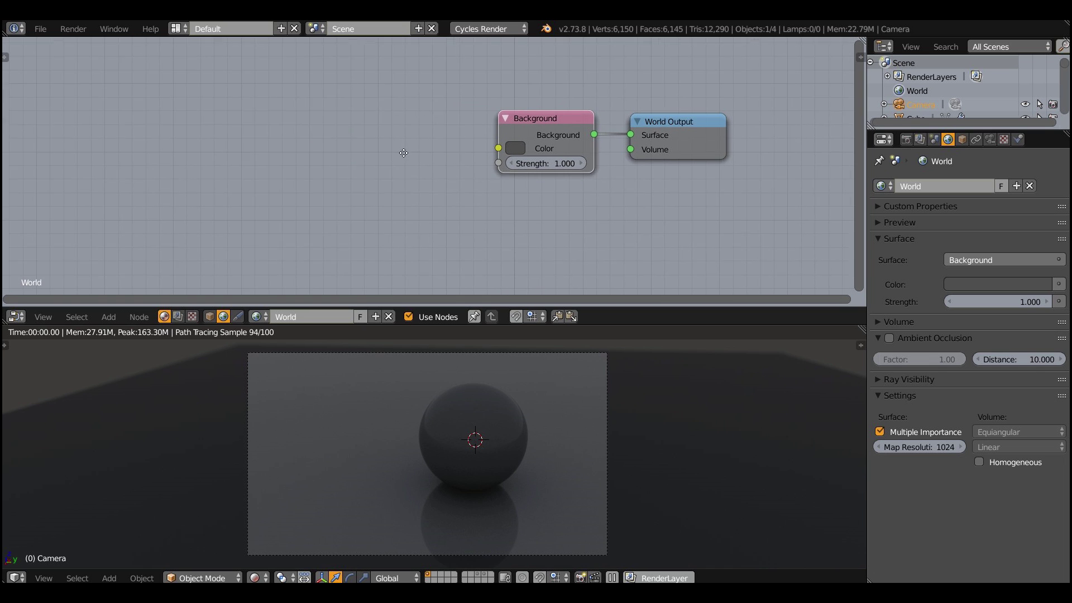
Step: Add an Environment Texture node wired into Background Color and load fin4_Ref.exr into it
click(388, 154)
key(shift+a)
mouse_move(372, 242)
mouse_move(370, 216)
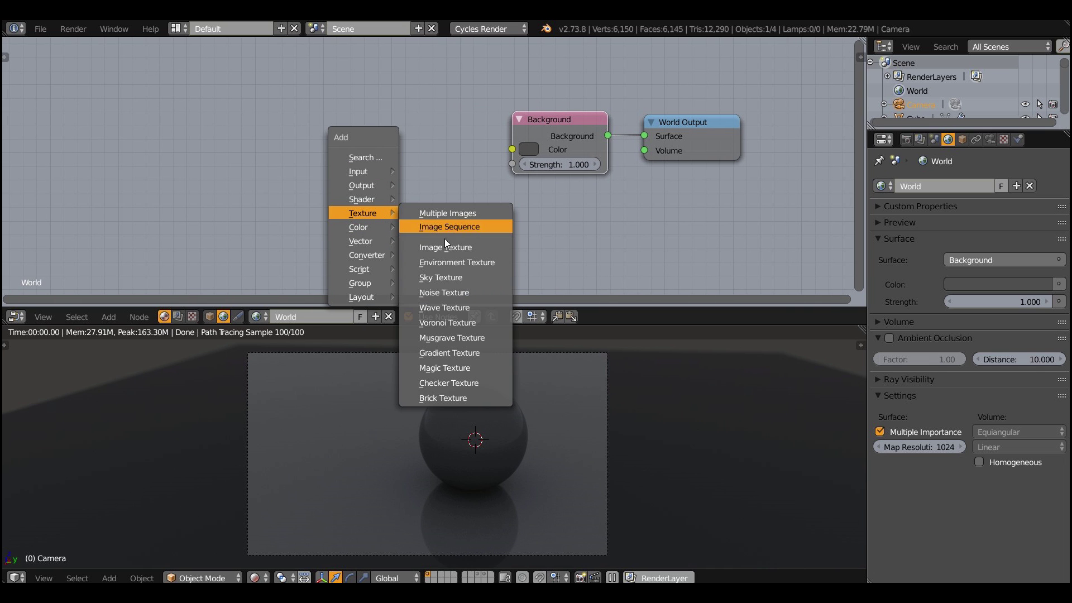
click(507, 266)
click(400, 112)
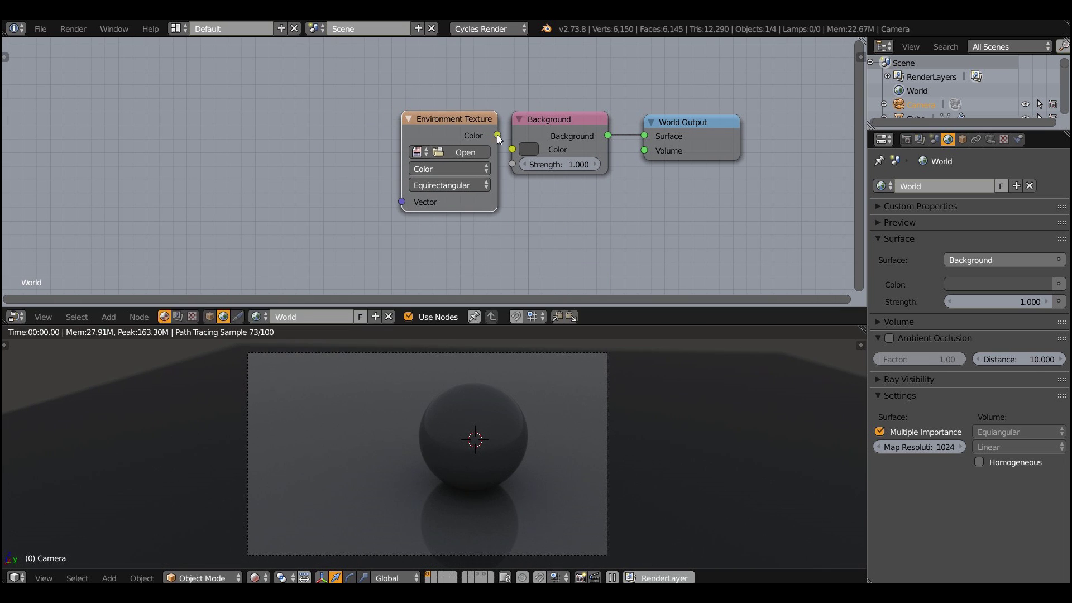
drag(497, 135, 521, 152)
click(423, 153)
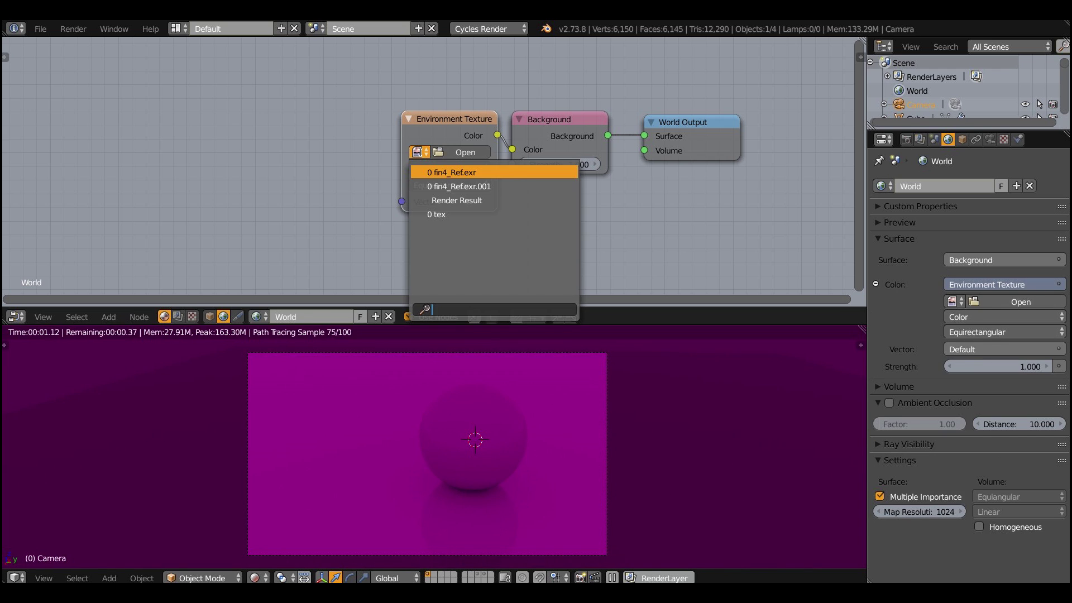
click(441, 171)
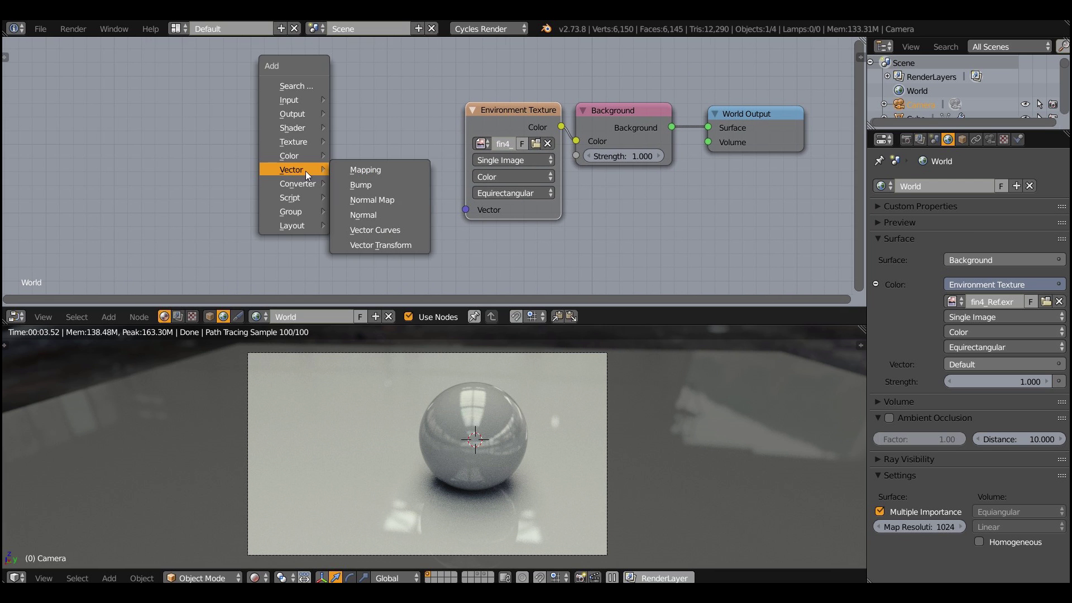
Step: Add a Mapping node and connect its output to the Environment Texture's Vector input
click(344, 165)
click(230, 98)
drag(447, 121, 467, 210)
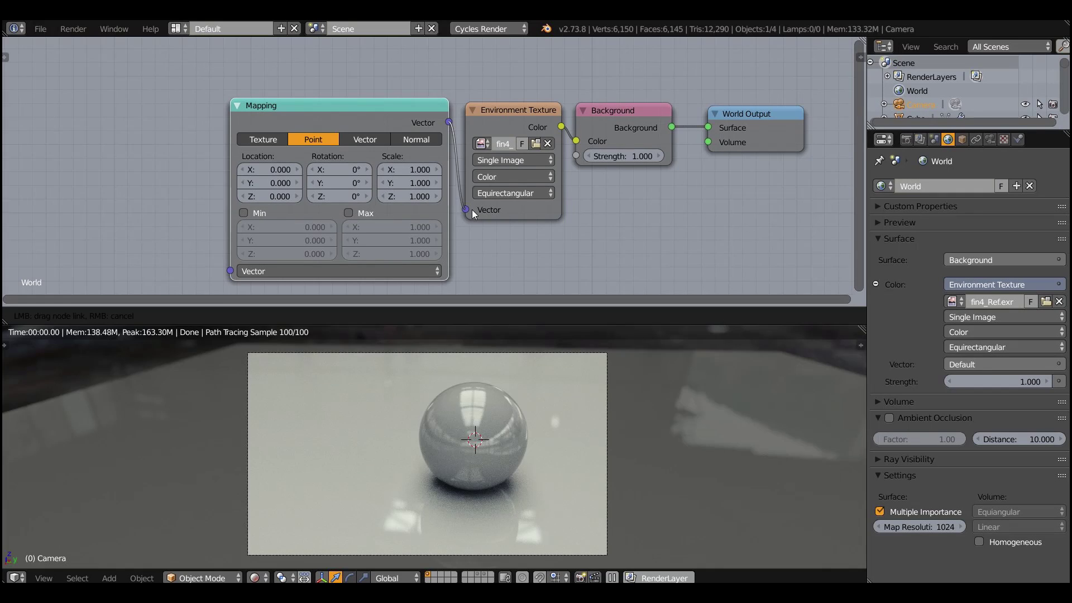
Step: Add a Texture Coordinate node and feed its Generated output into Mapping's Vector
middle_drag(106, 156, 143, 152)
key(shift+a)
mouse_move(120, 85)
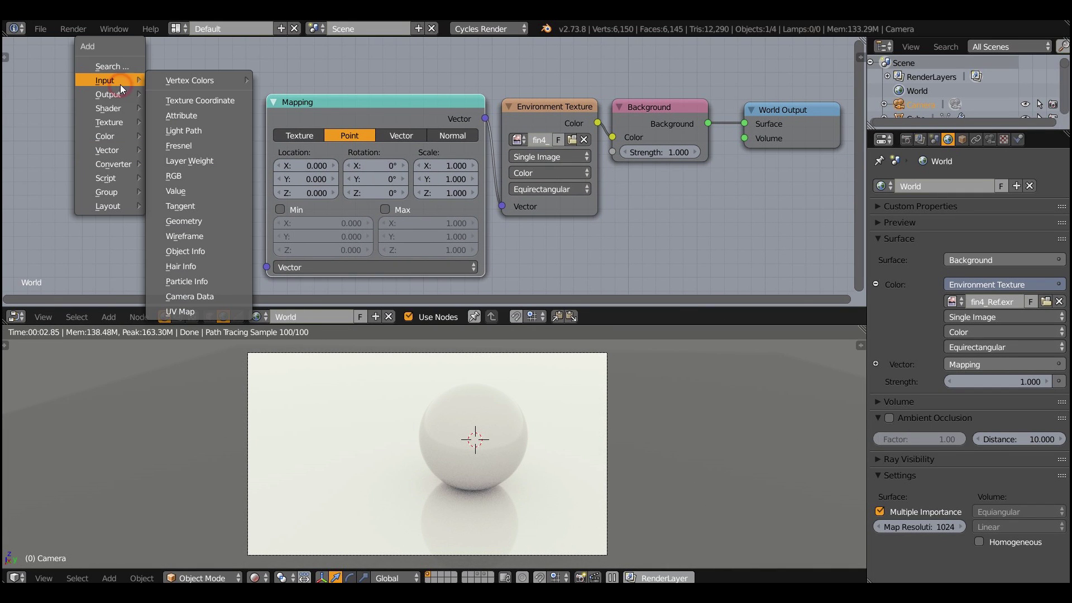
click(159, 102)
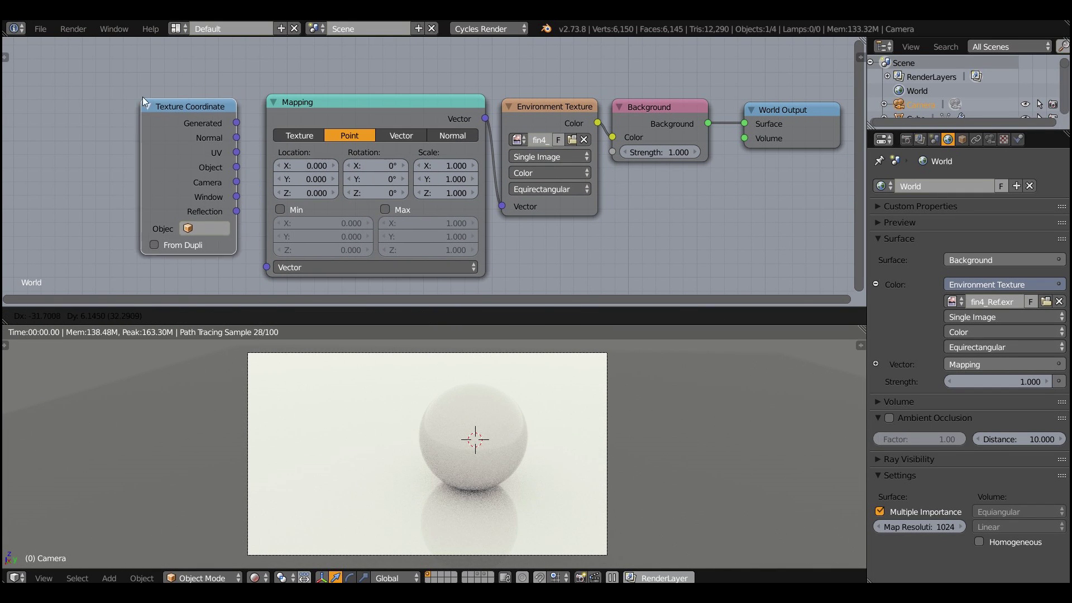
click(144, 95)
drag(249, 126, 265, 267)
Step: Recentre the node view and move the texture, Background and output nodes right
key(Home)
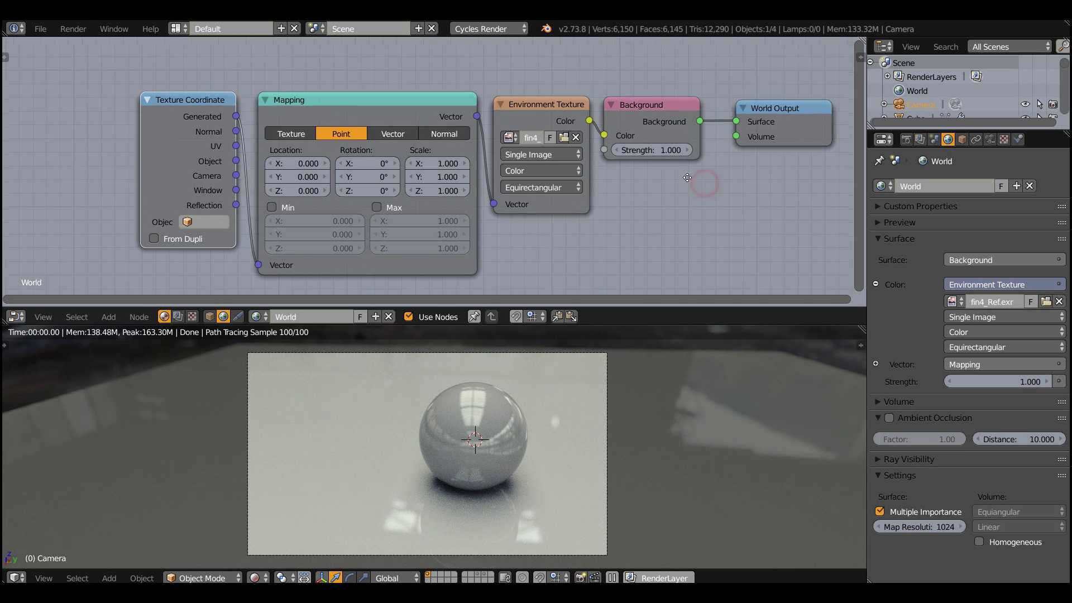
middle_drag(668, 179, 581, 175)
key(g)
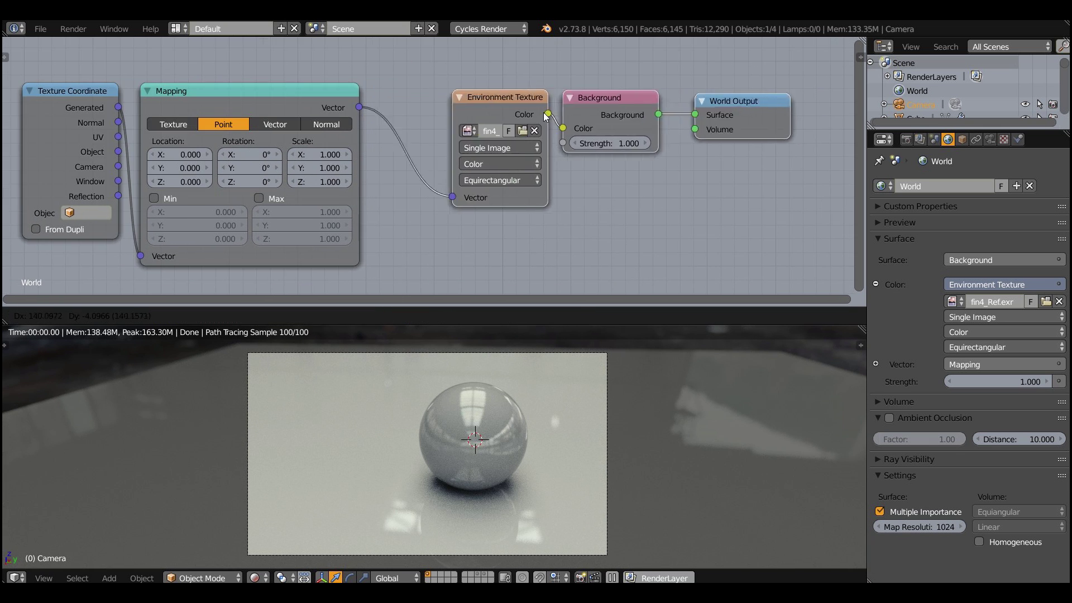
click(593, 112)
Step: Add an RGB Curves node and place it between Mapping and Environment Texture
ctrl+scroll(250, 116, right, 1)
key(shift+a)
mouse_move(413, 253)
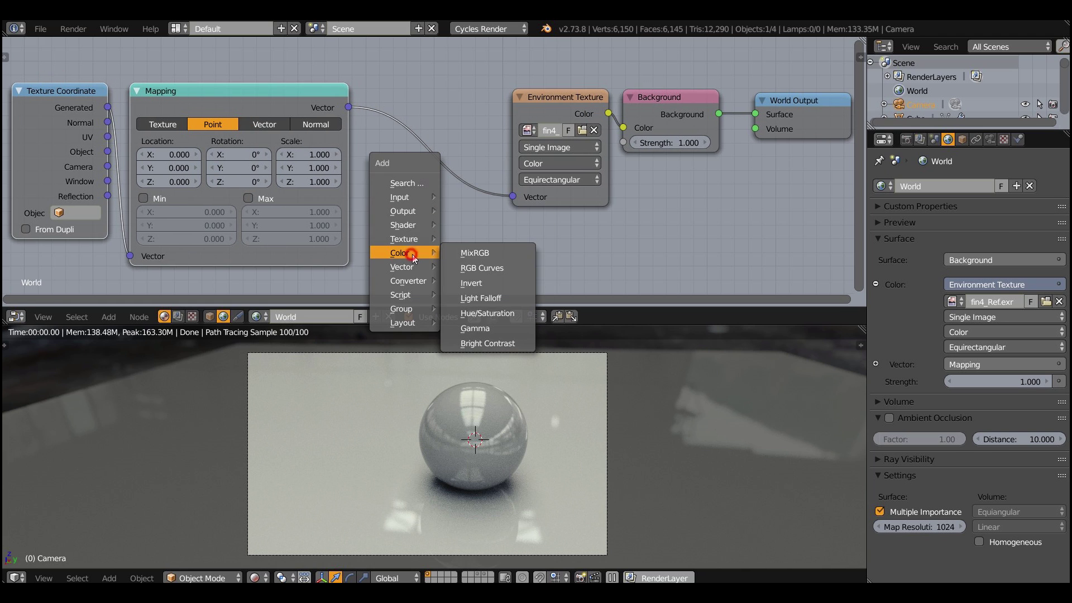
click(513, 269)
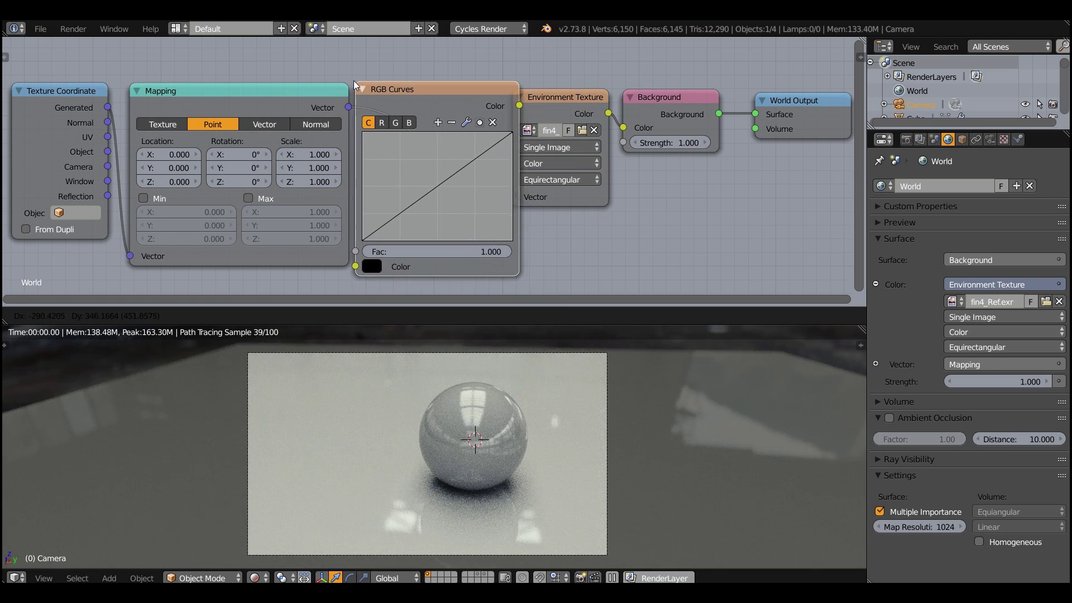
click(354, 81)
drag(722, 134, 758, 119)
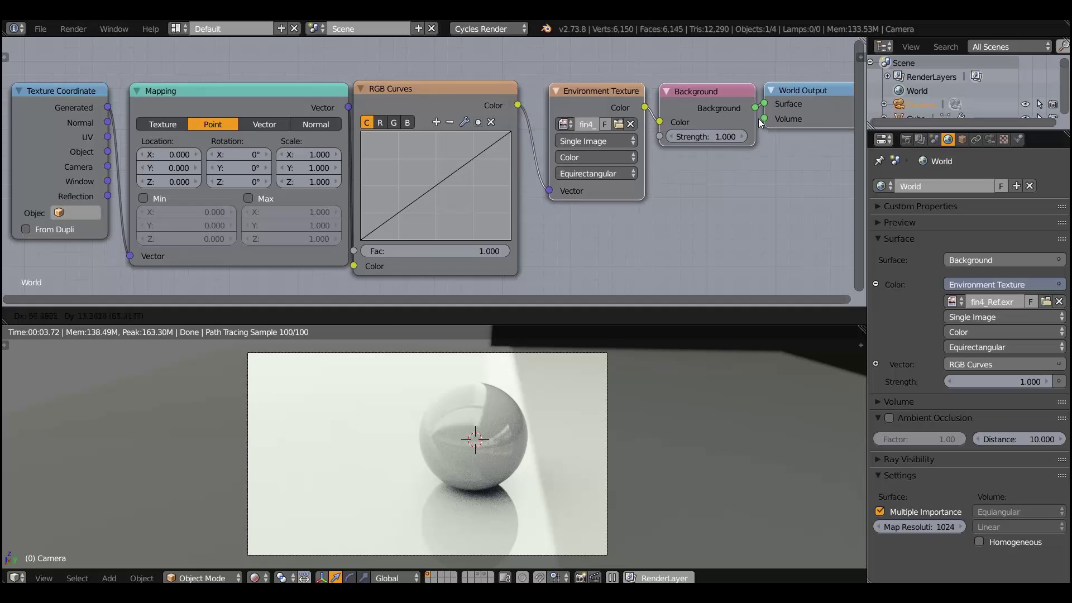
click(483, 92)
drag(484, 95, 493, 94)
Step: Detach the RGB Curves node from the texture's Vector input and move it below Background
scroll(442, 189, down, 1)
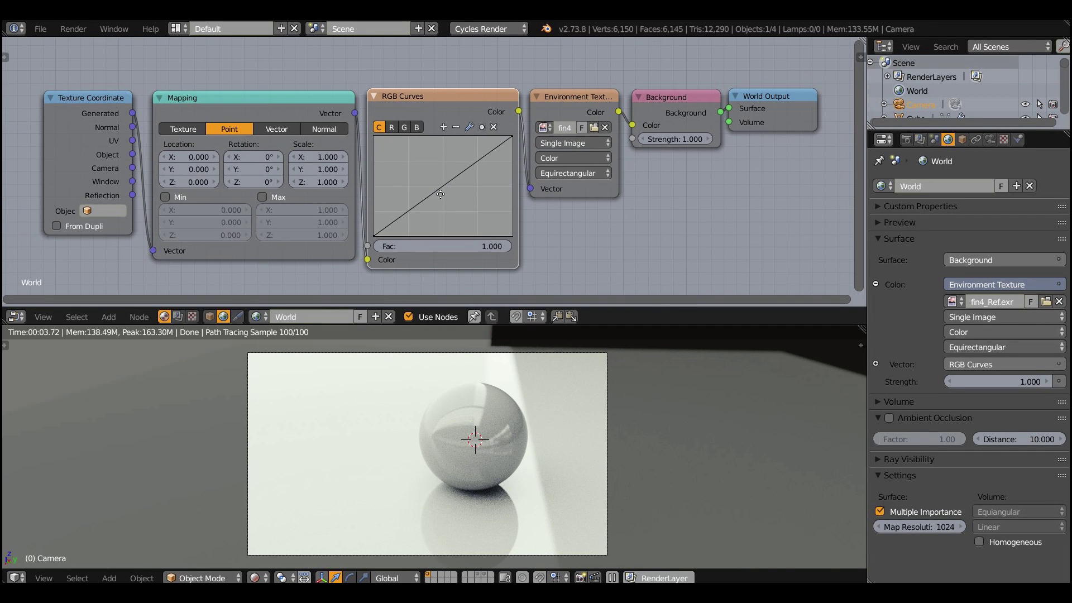
key(a)
key(a)
key(r)
key(r)
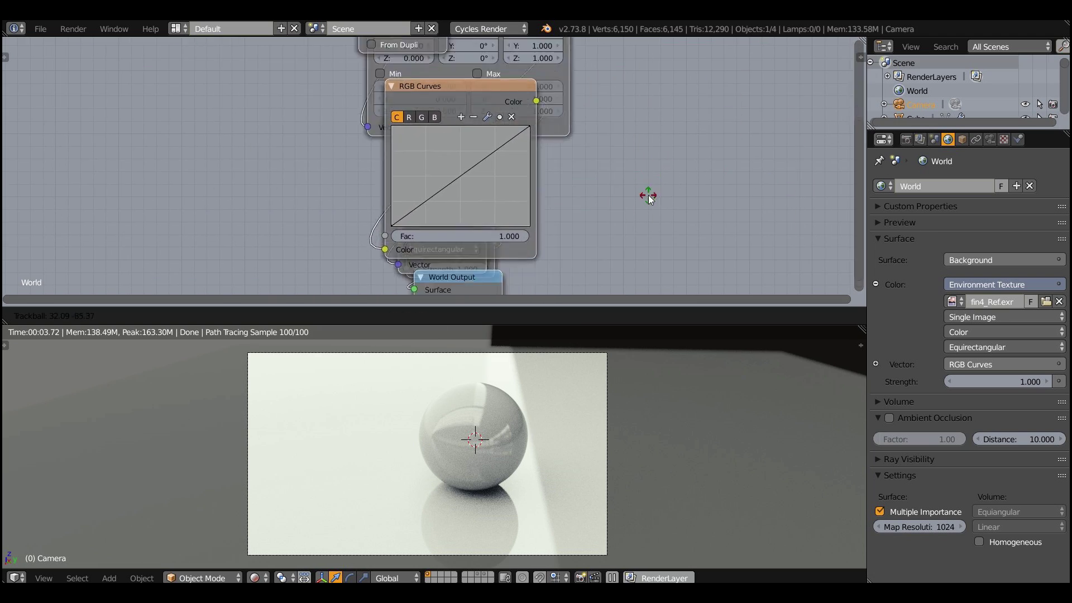
key(Escape)
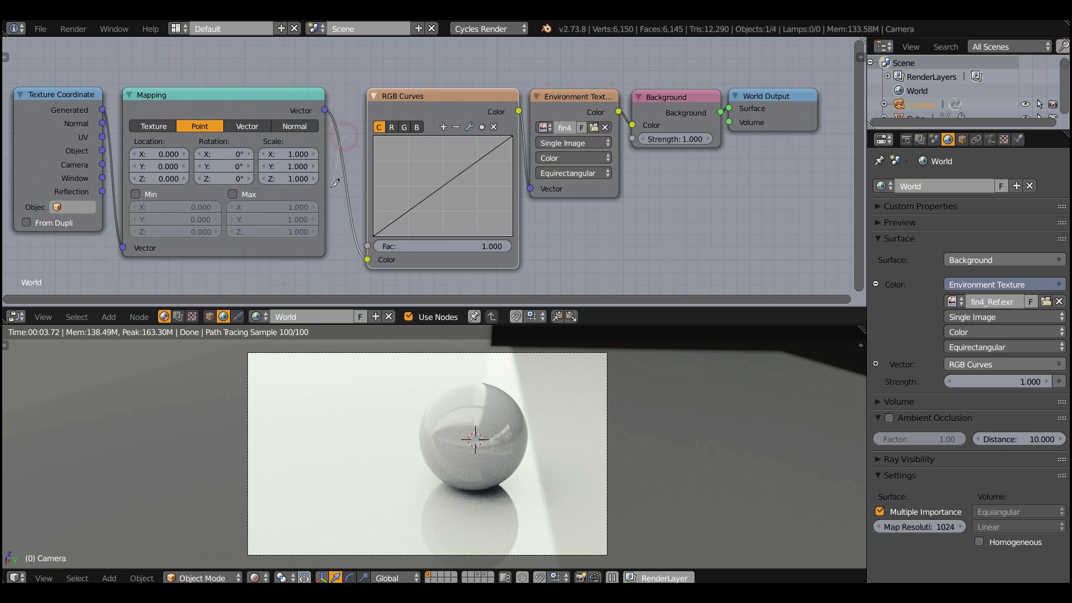
key(alt+d)
key(g)
click(799, 175)
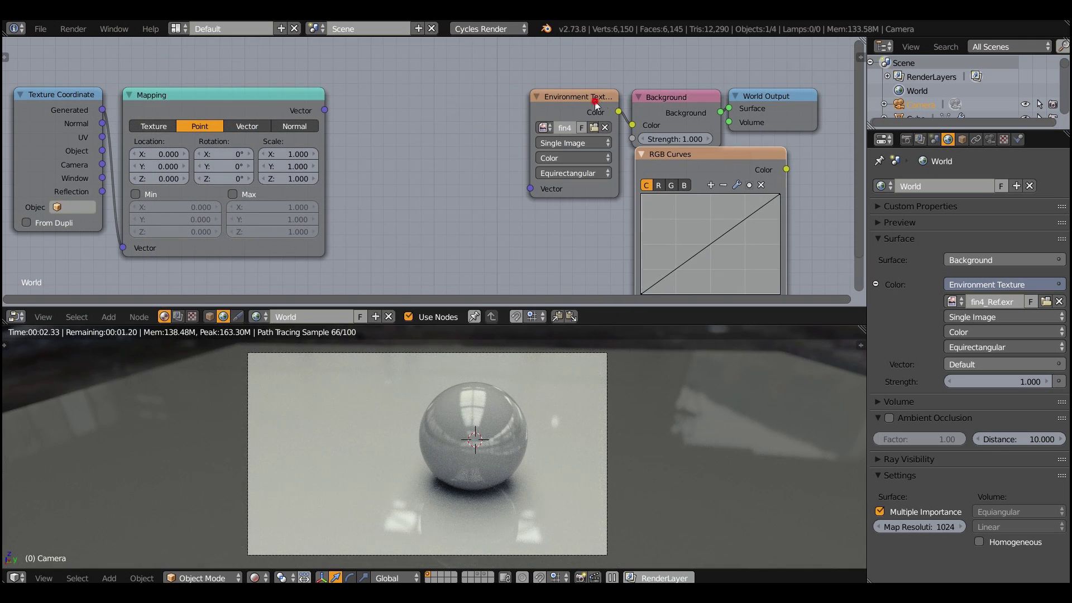
Step: Reconnect Mapping to the texture, insert RGB Curves before Background, and pull its dark end down
drag(594, 102, 409, 101)
drag(324, 110, 345, 190)
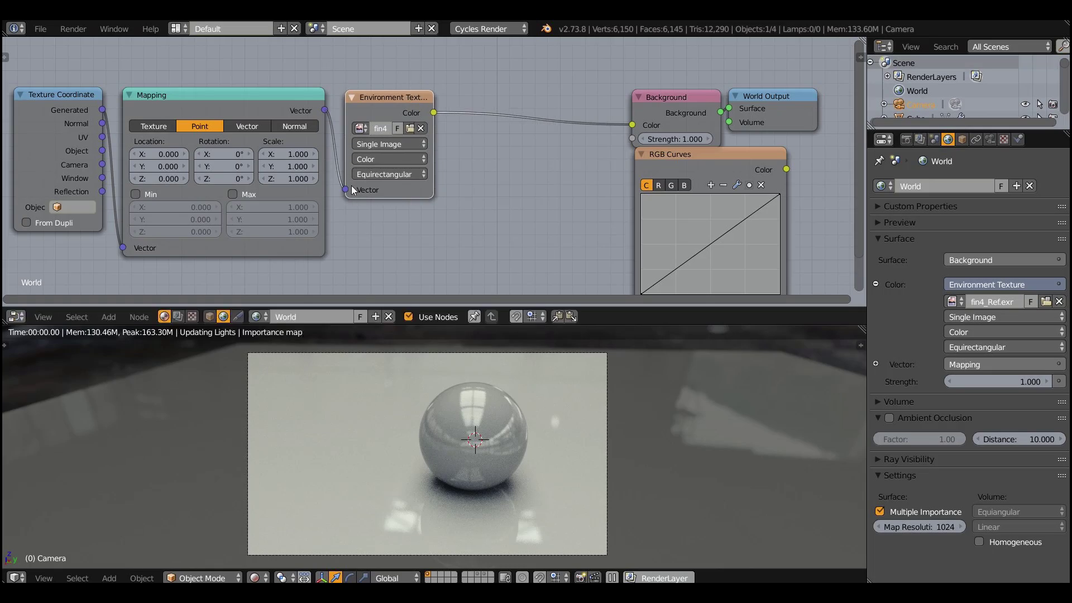
drag(647, 154, 481, 82)
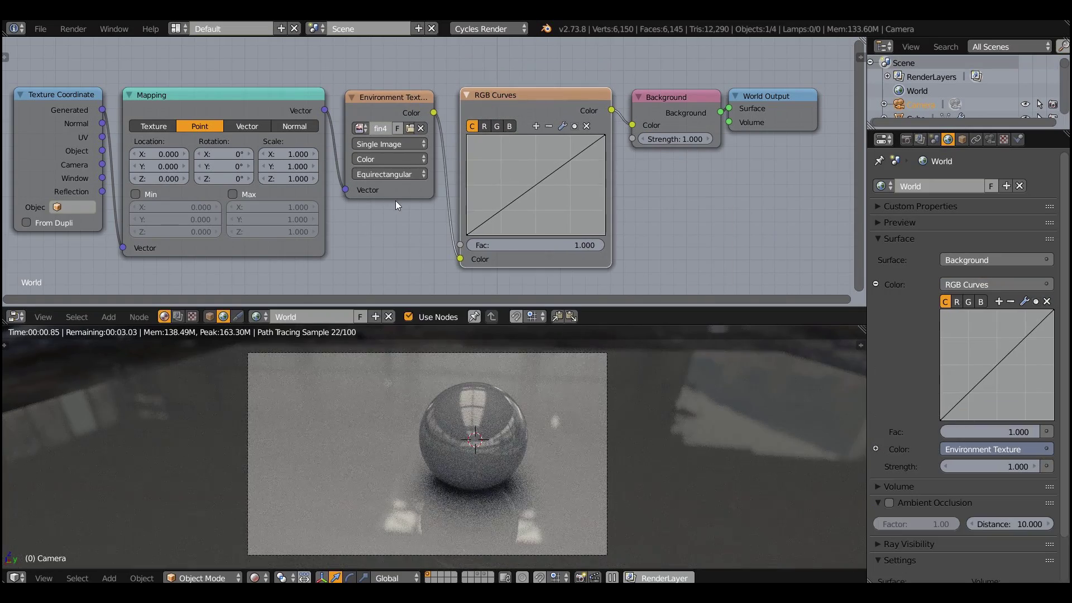
drag(525, 201, 527, 146)
Step: Add an S-curve point to the RGB curve and rotate the HDRI 65.409° around Y
click(521, 214)
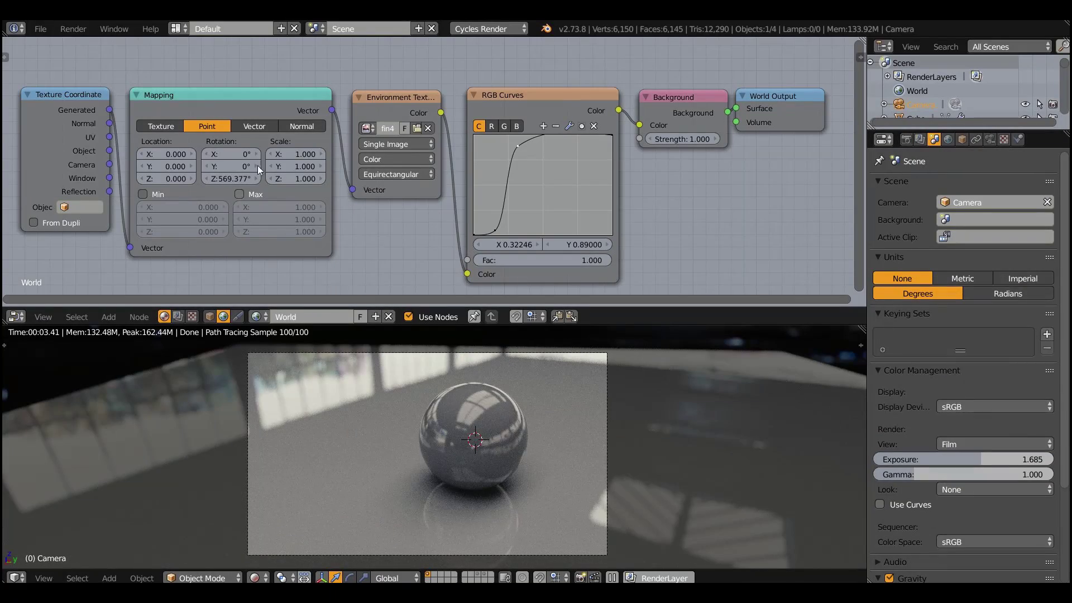
drag(228, 169, 234, 162)
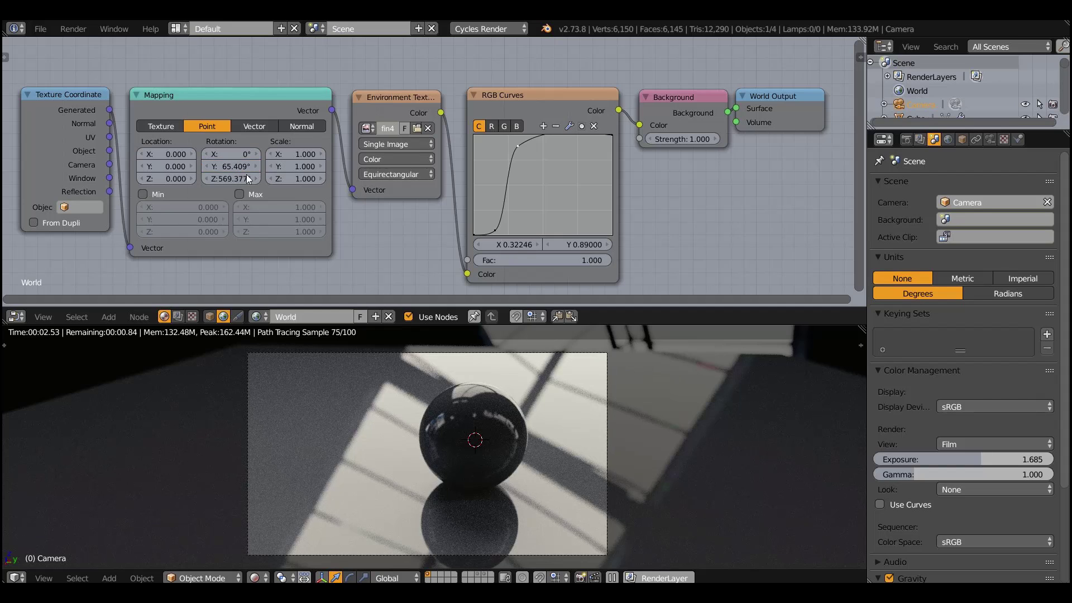
Step: Set exposure 2.133 and gamma 0.728 with Look None, and rotate the HDRI 134.343° on X
scroll(936, 360, down, 5)
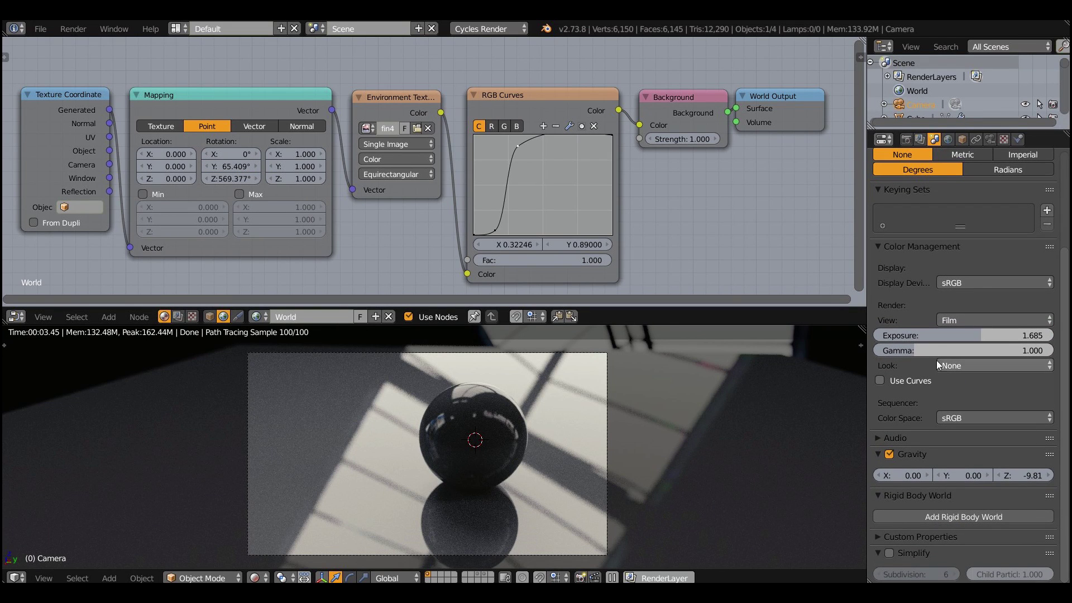
drag(937, 356, 943, 335)
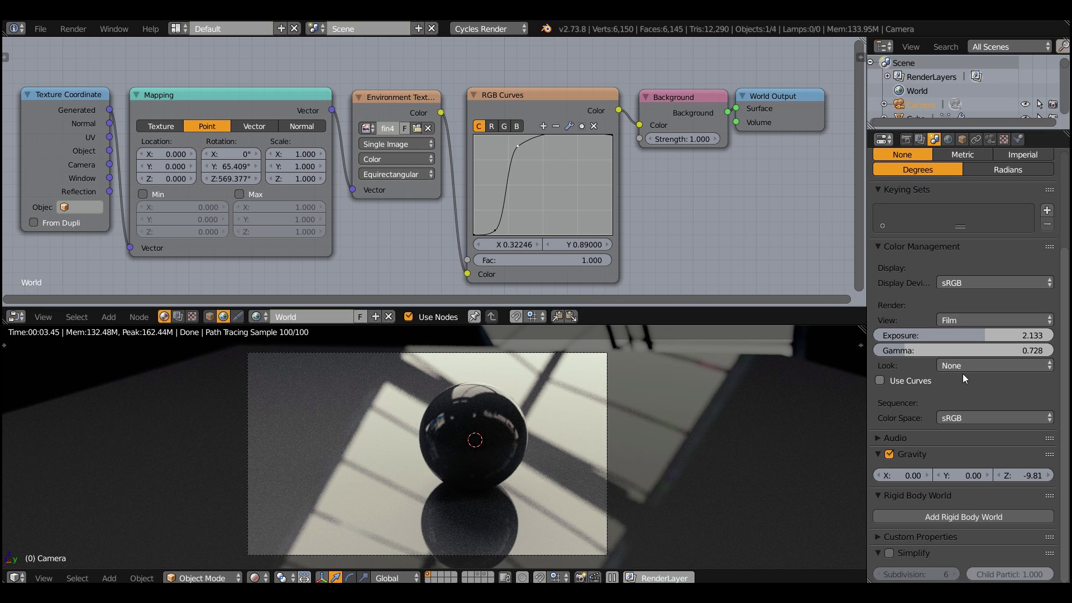
ctrl+scroll(964, 369, down, 6)
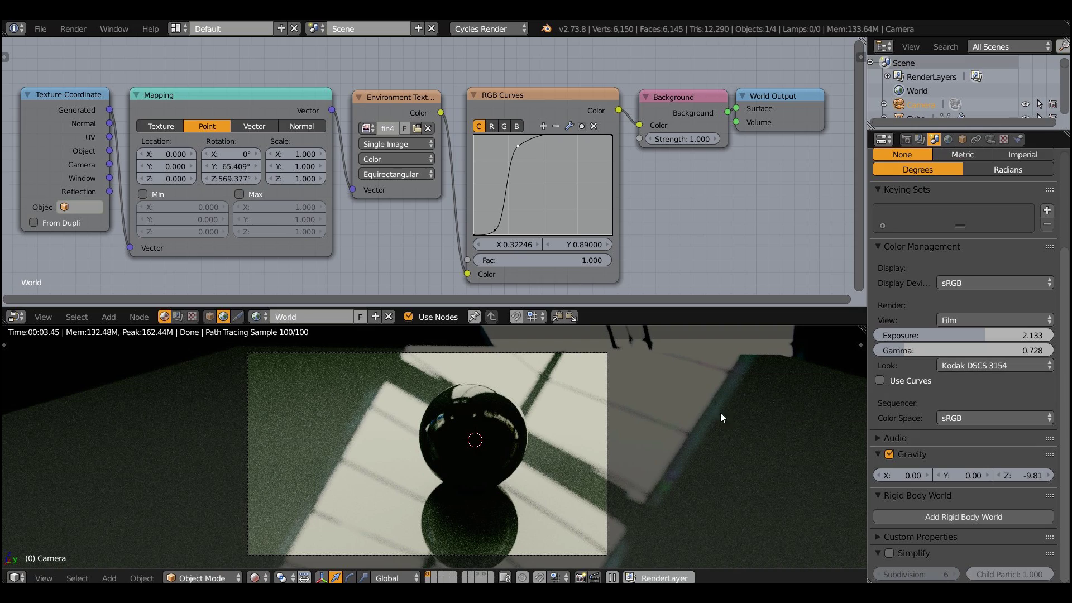
key(ctrl+z)
key(ctrl+z)
key(ctrl+z)
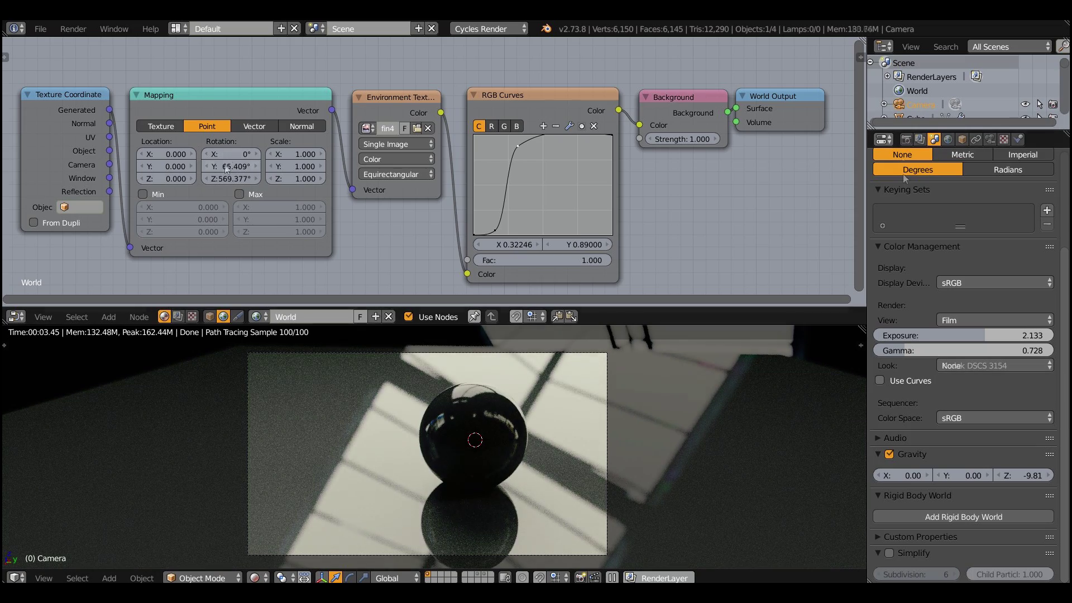
drag(226, 156, 242, 155)
Step: Set the camera's Passepartout Alpha to 0.967 to darken outside the frame
click(990, 140)
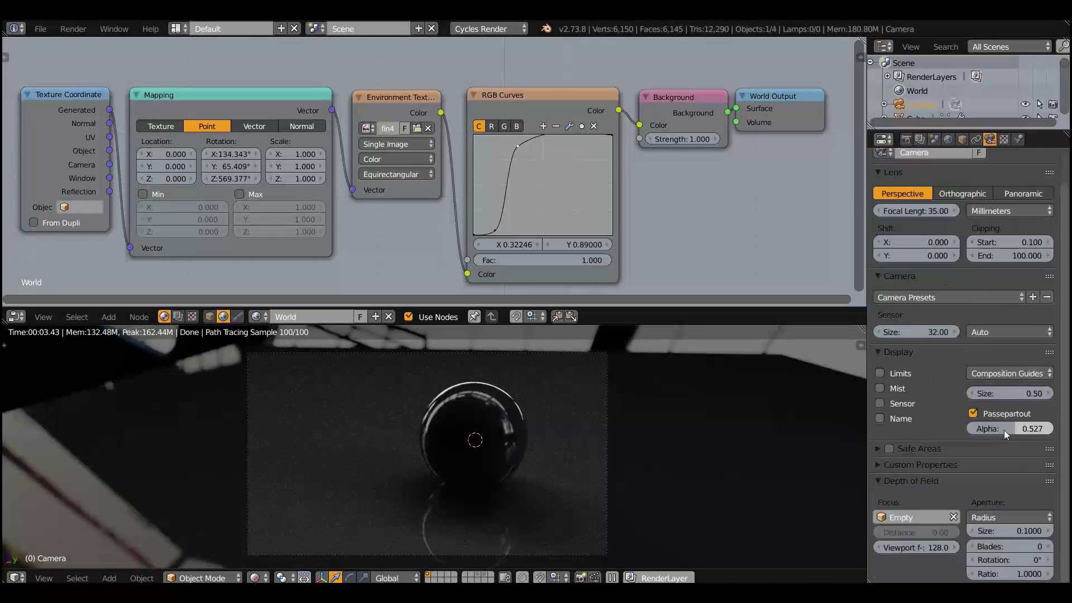
drag(1004, 429, 1041, 420)
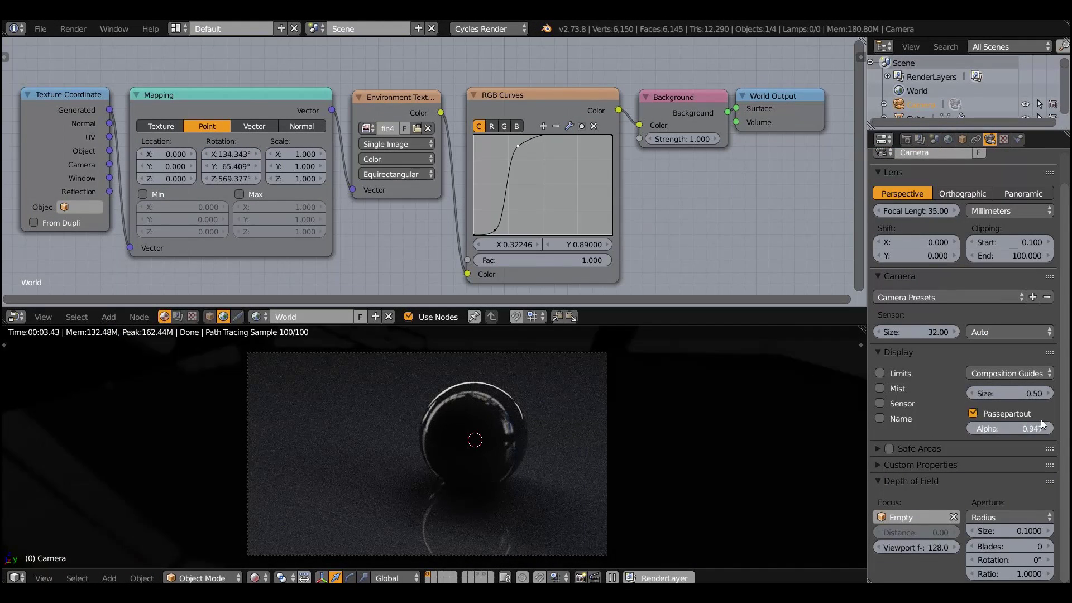
right_click(608, 408)
Step: Add two points to the green channel curve and rotate the HDRI to 269.637° on X
click(502, 127)
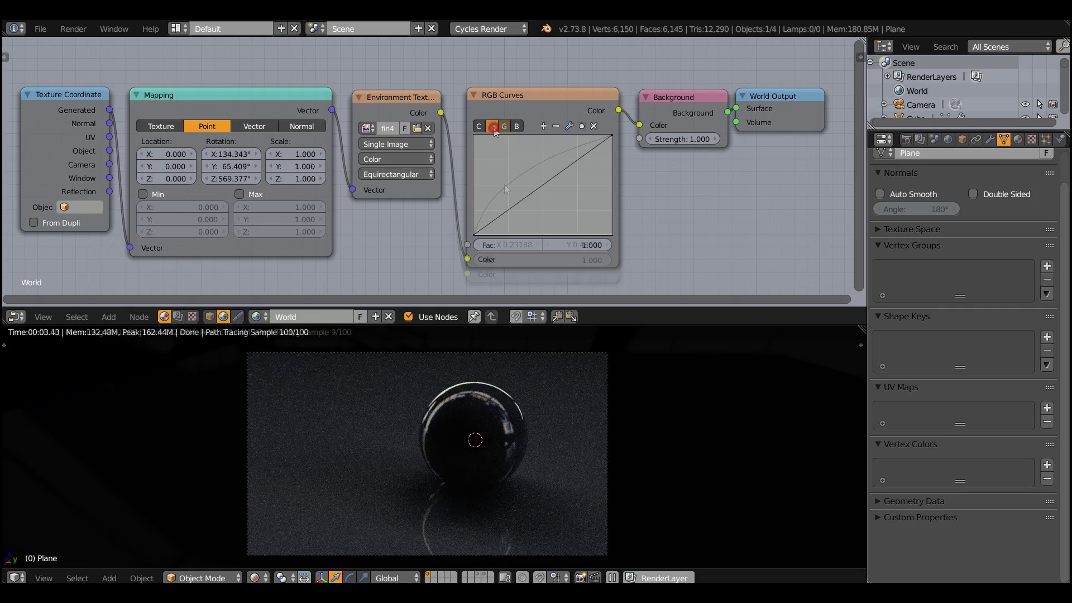
click(504, 184)
click(523, 206)
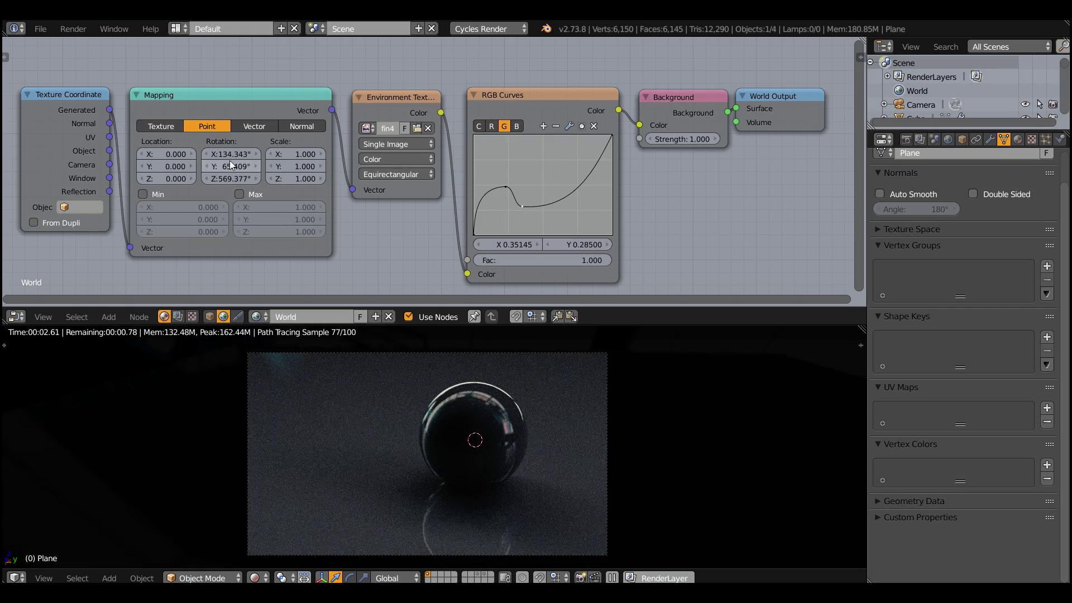
drag(238, 153, 233, 176)
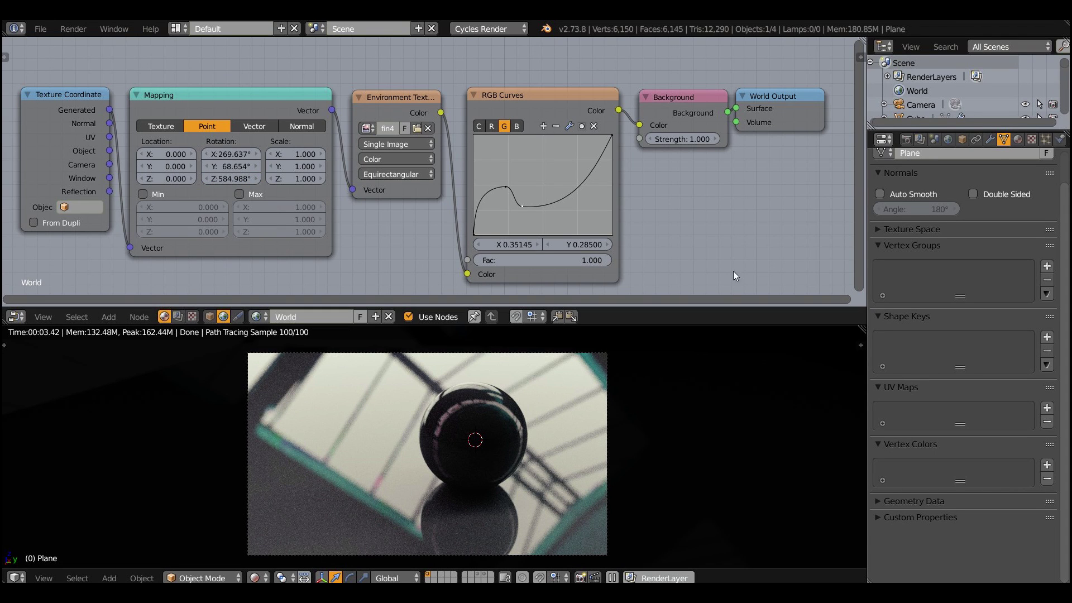
Step: Set the Mapping node's Location X to 5.735, washing out the backdrop behind a teal-reflecting sphere
click(617, 397)
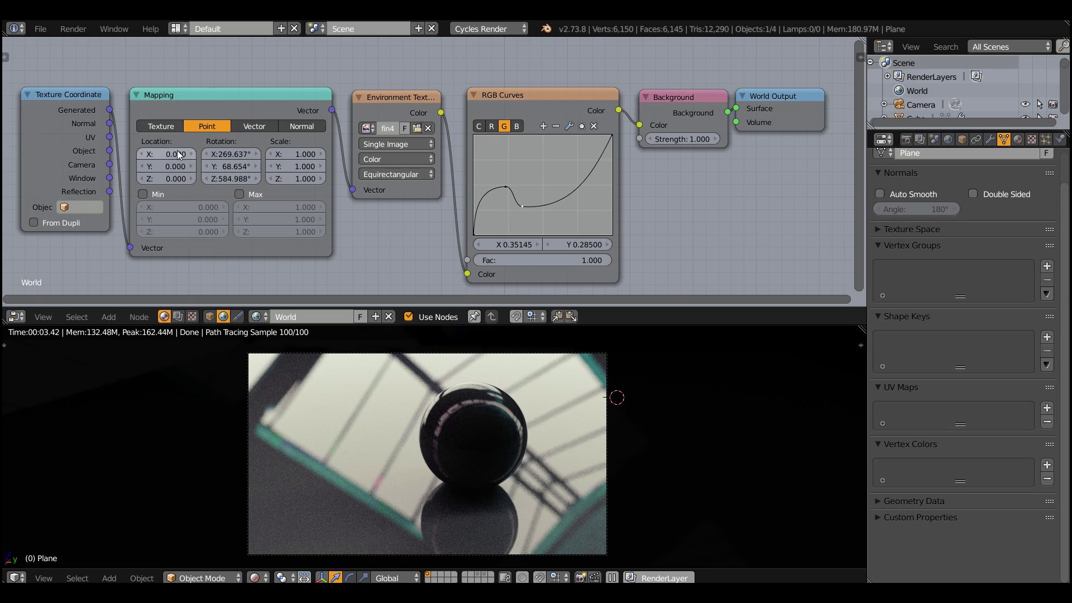
drag(177, 149, 196, 144)
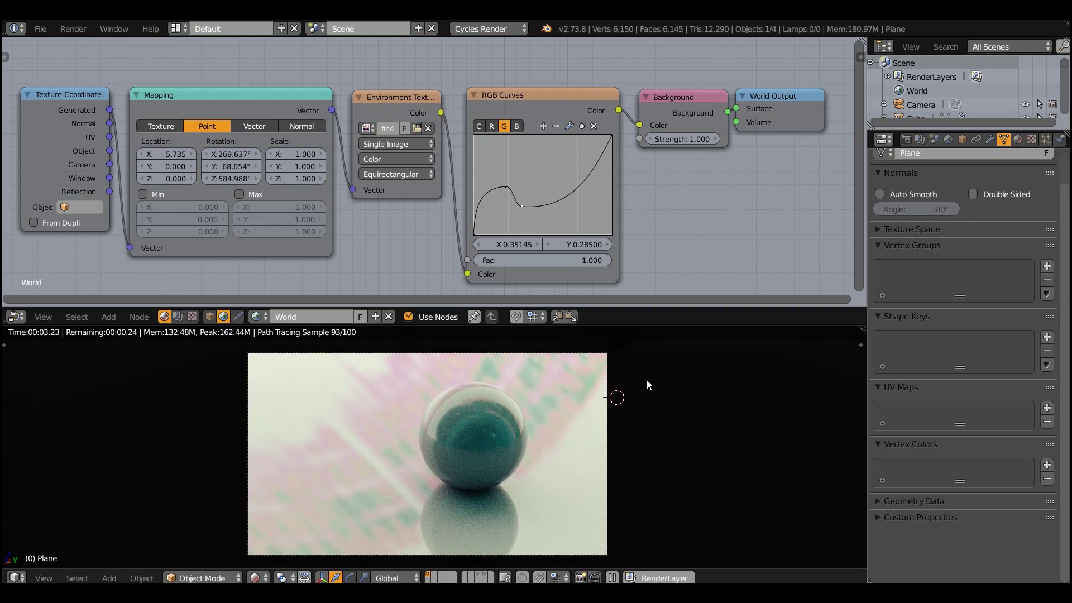
click(632, 386)
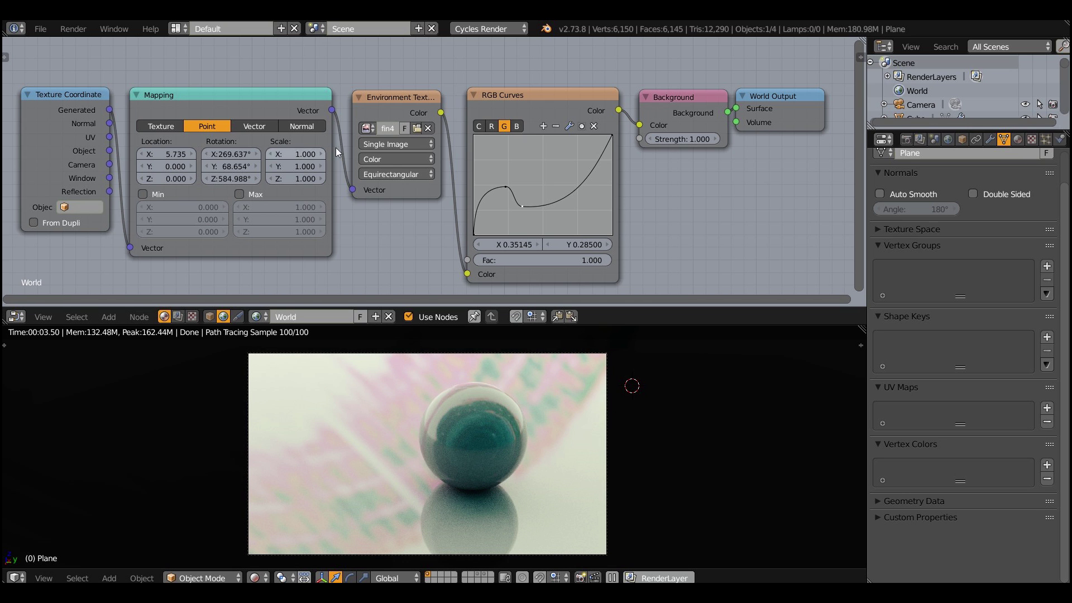